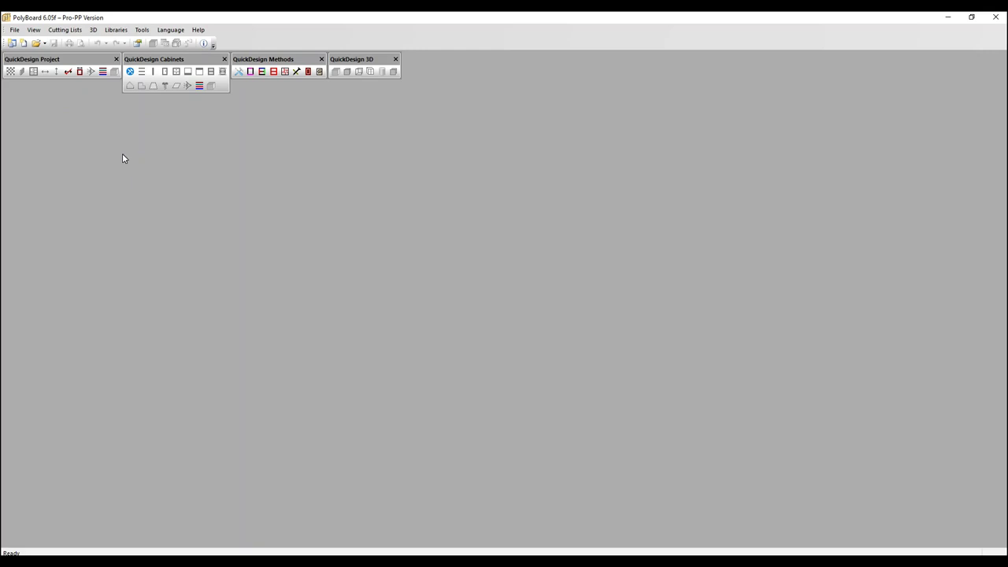
- Create a default 700 × 600 × 500 mm box cabinet and set its plinth elevation to 100 mm
click(25, 43)
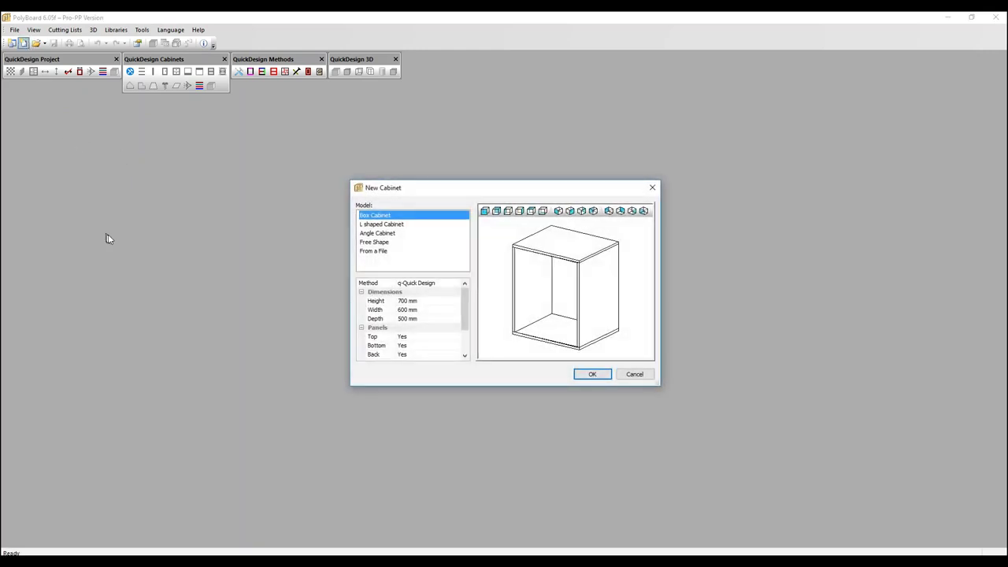
click(591, 376)
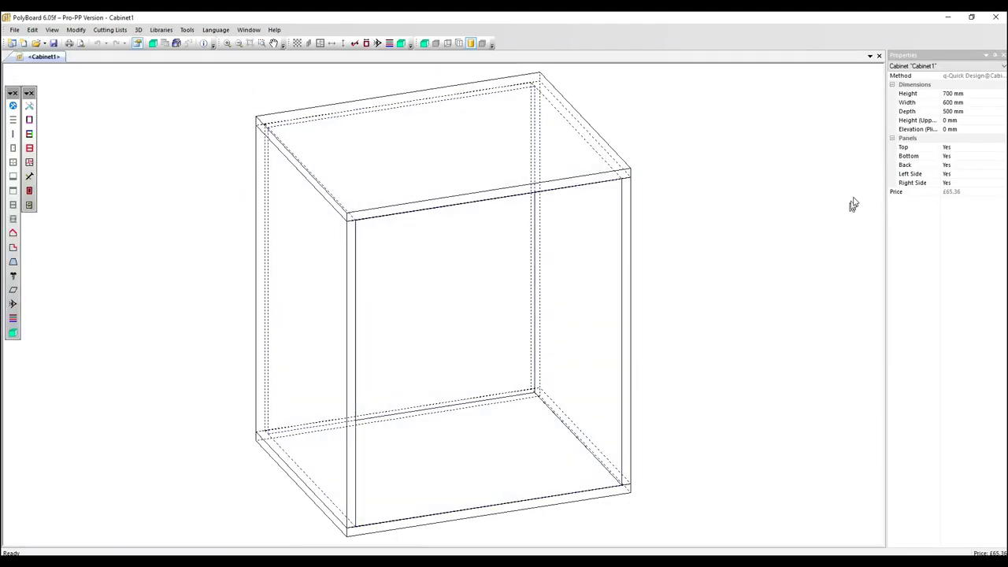
click(946, 131)
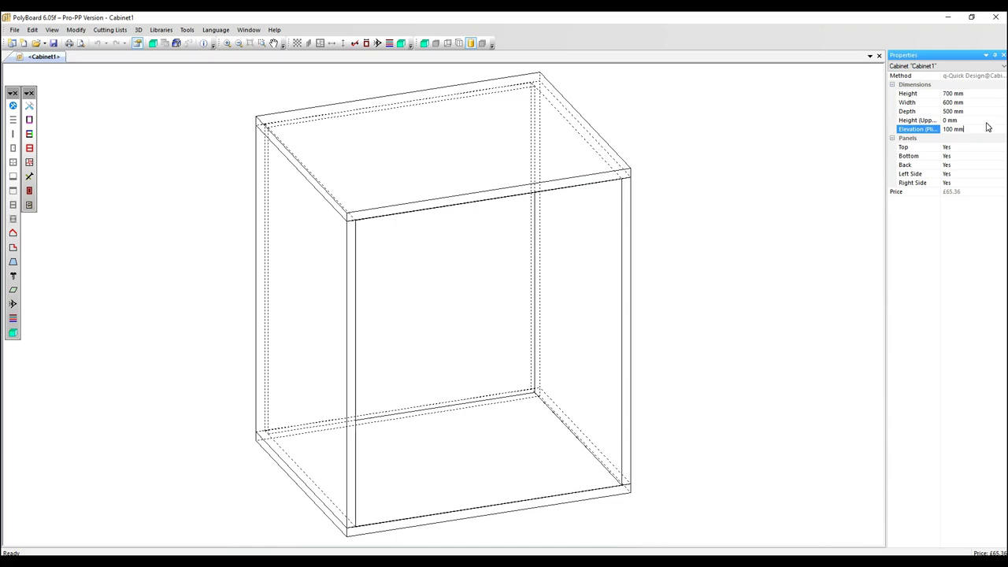
key(Return)
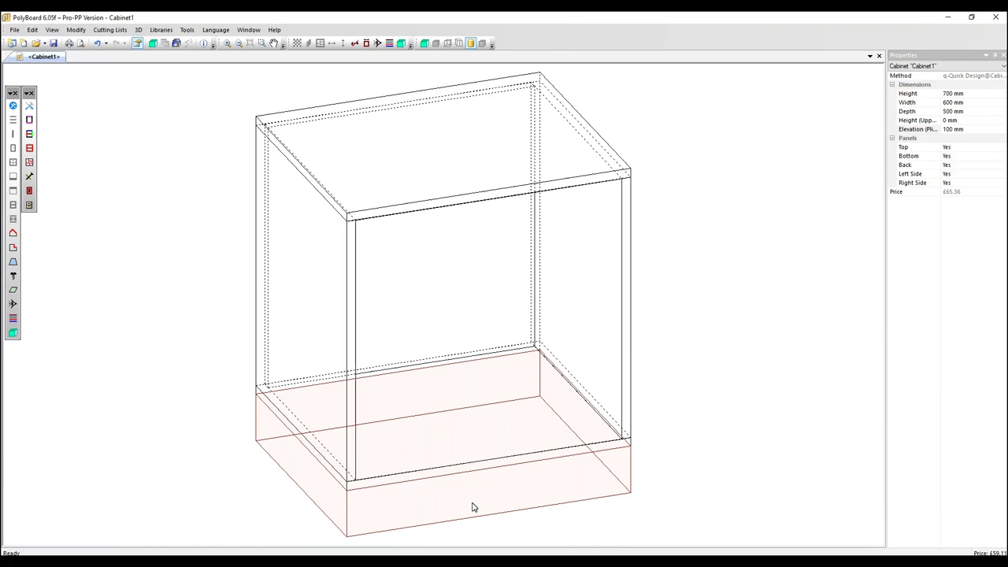
- Add left, right, back and frontage plinths to the plinth zone, with the frontage recessed 50 mm
click(473, 506)
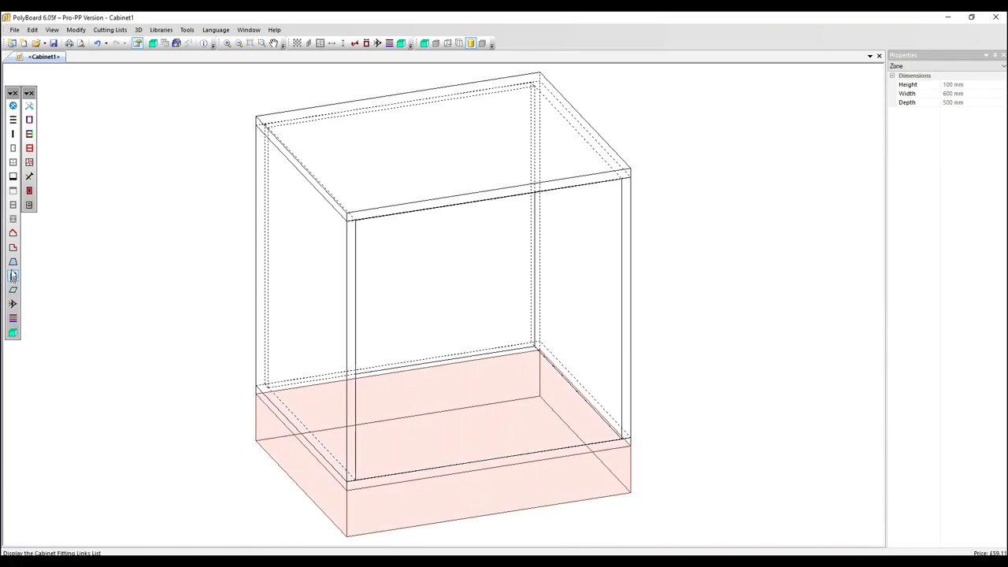
click(13, 177)
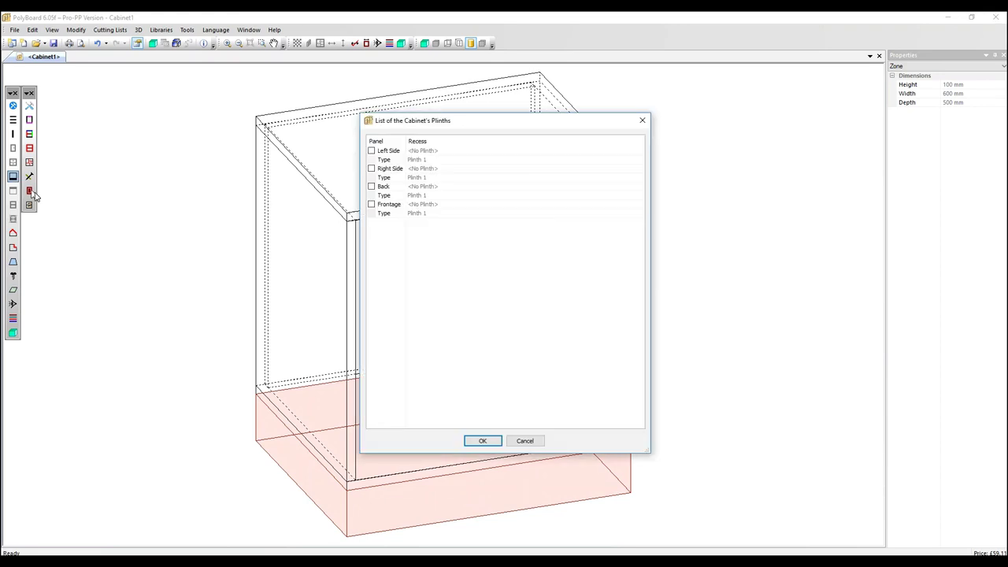
click(371, 150)
click(371, 169)
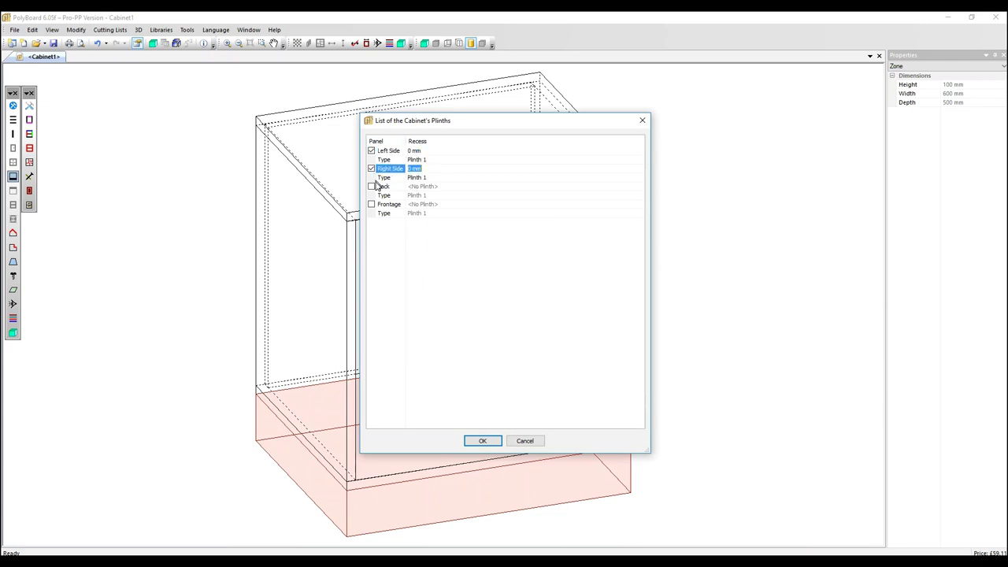
click(371, 186)
click(371, 205)
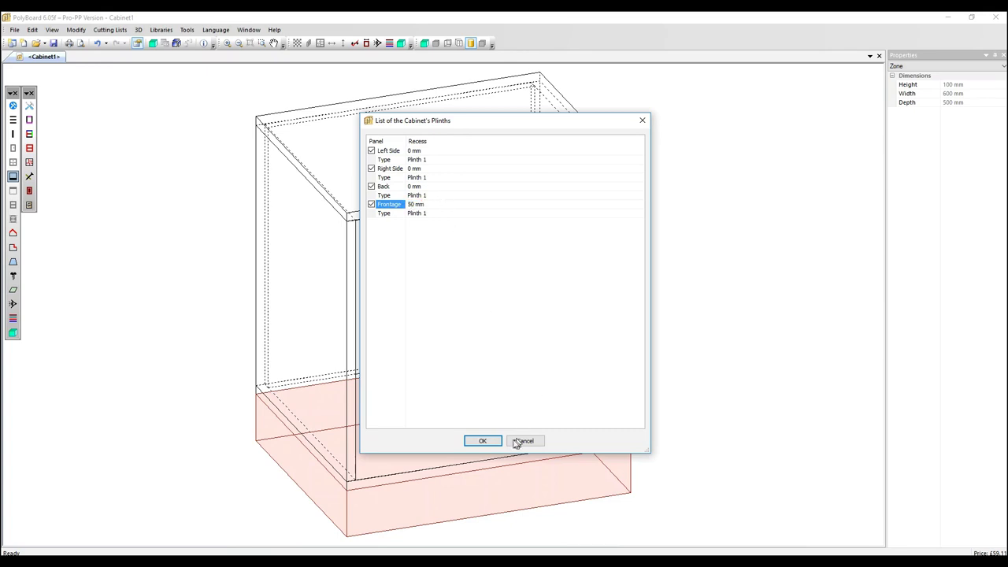
click(482, 441)
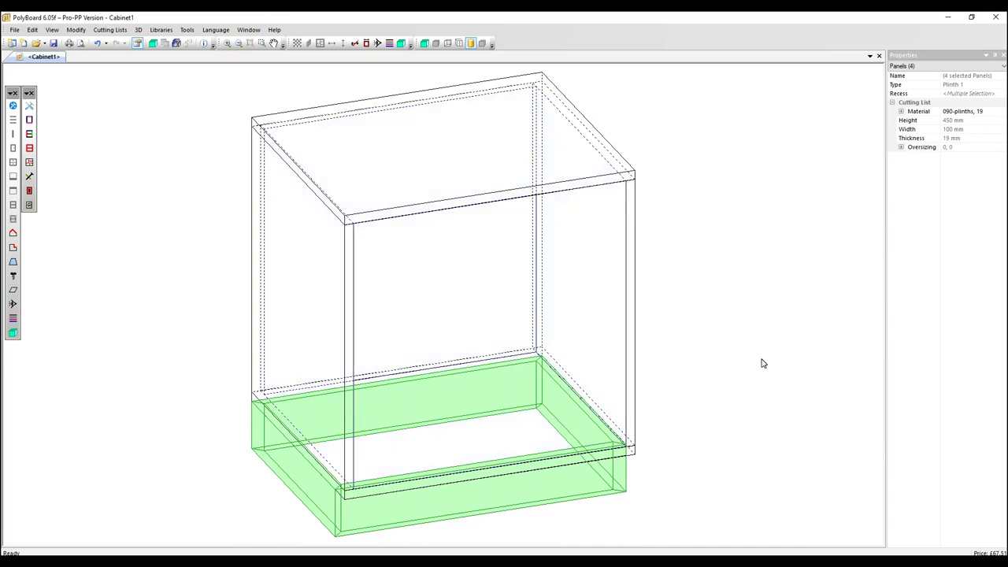
- Open Cabinet1's 3D view in a new vertical tab group beside the wireframe drawing
click(763, 363)
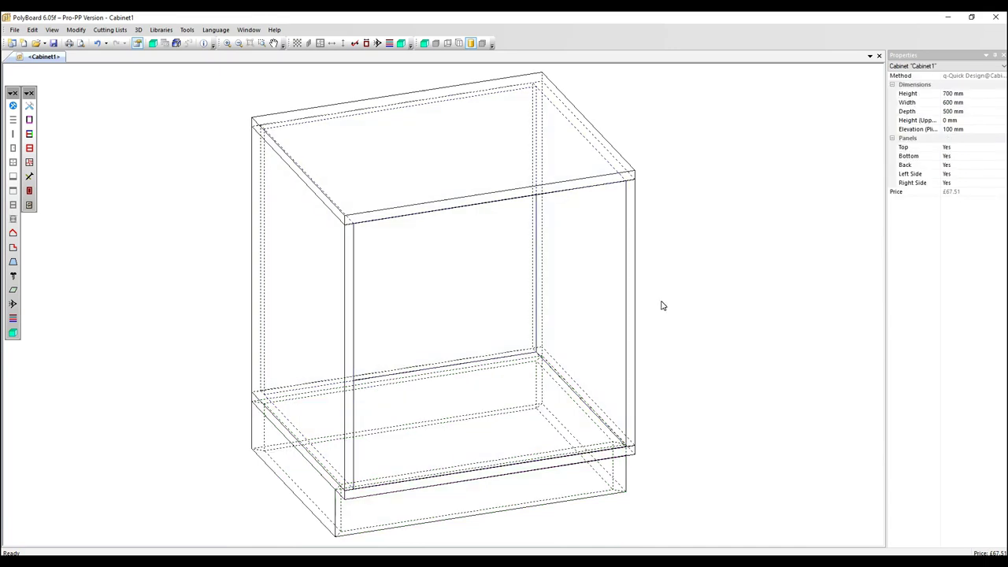
click(13, 333)
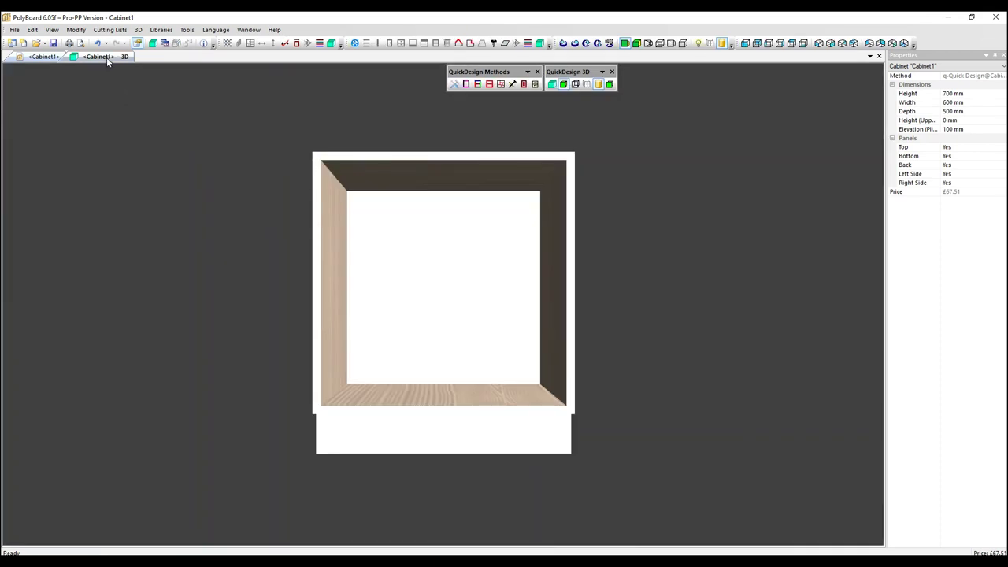
right_click(106, 56)
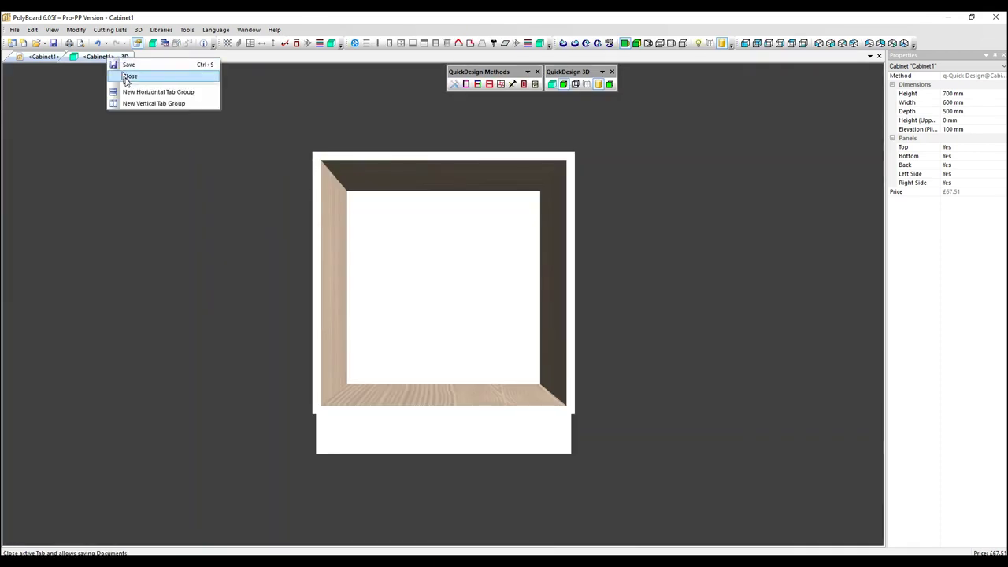
click(186, 104)
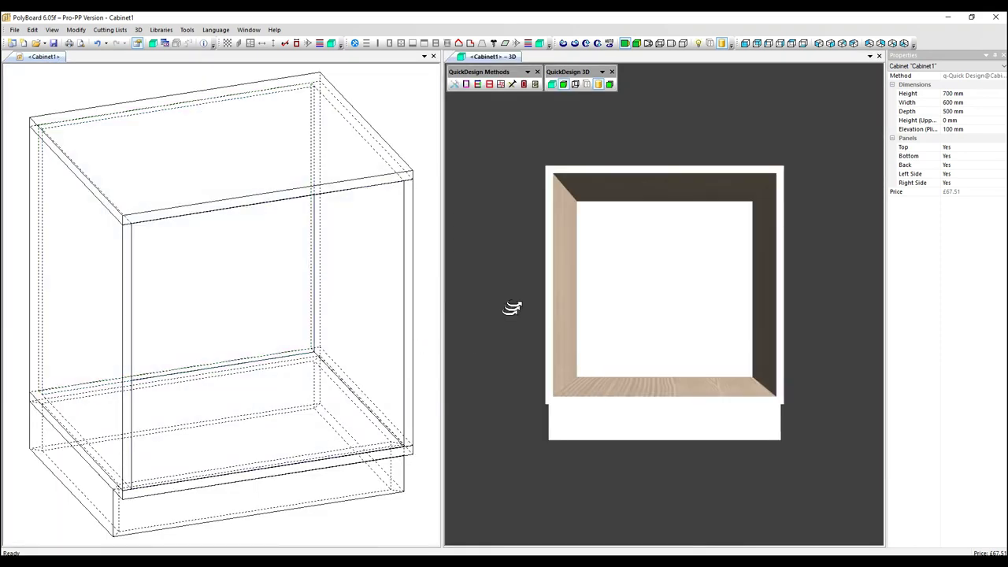
- Orbit the 3D cabinet and switch it to hidden-line wireframe rendering to inspect the plinth
drag(508, 268, 564, 307)
click(575, 85)
click(592, 98)
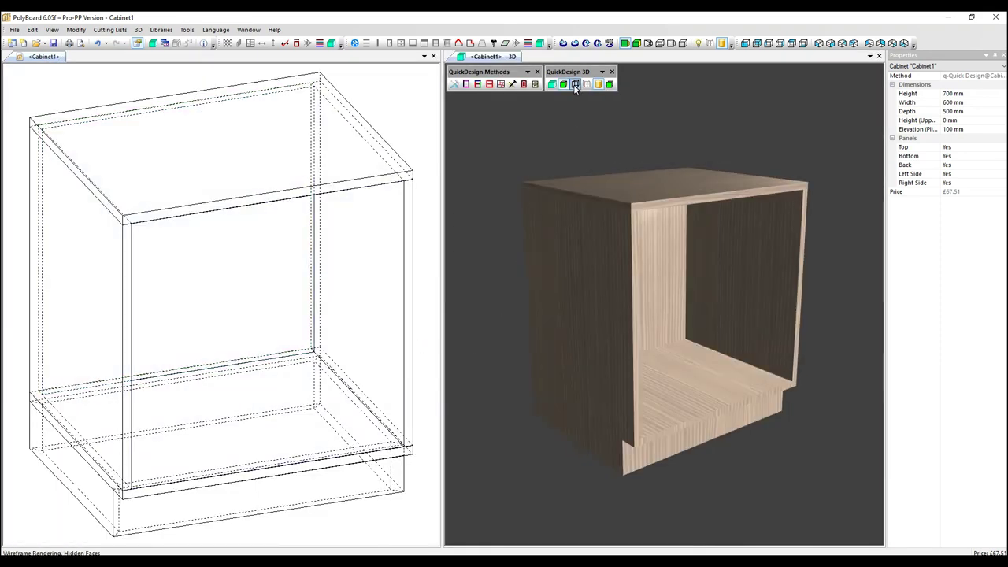
drag(666, 331, 640, 332)
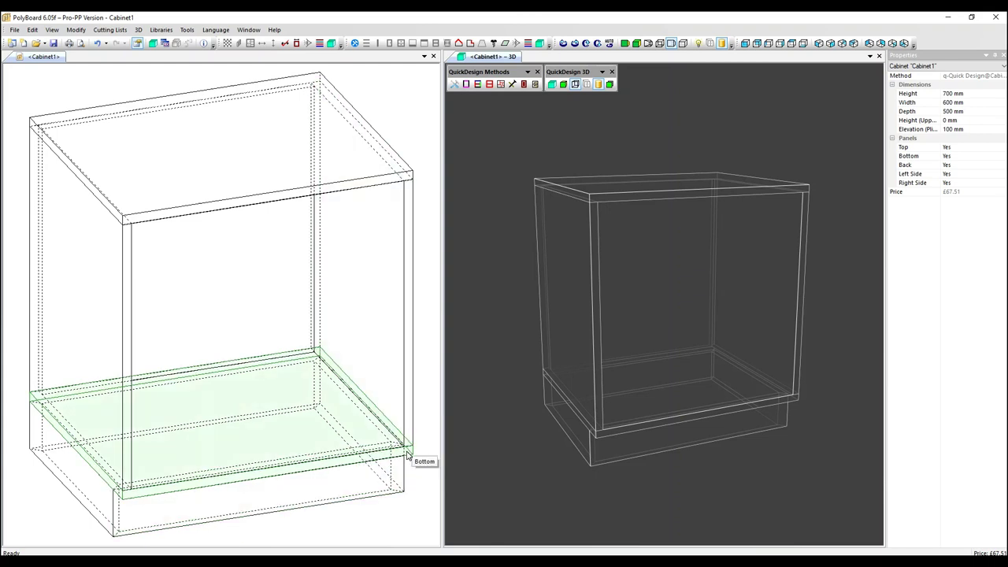
scroll(407, 455, up, 5)
scroll(409, 441, up, 2)
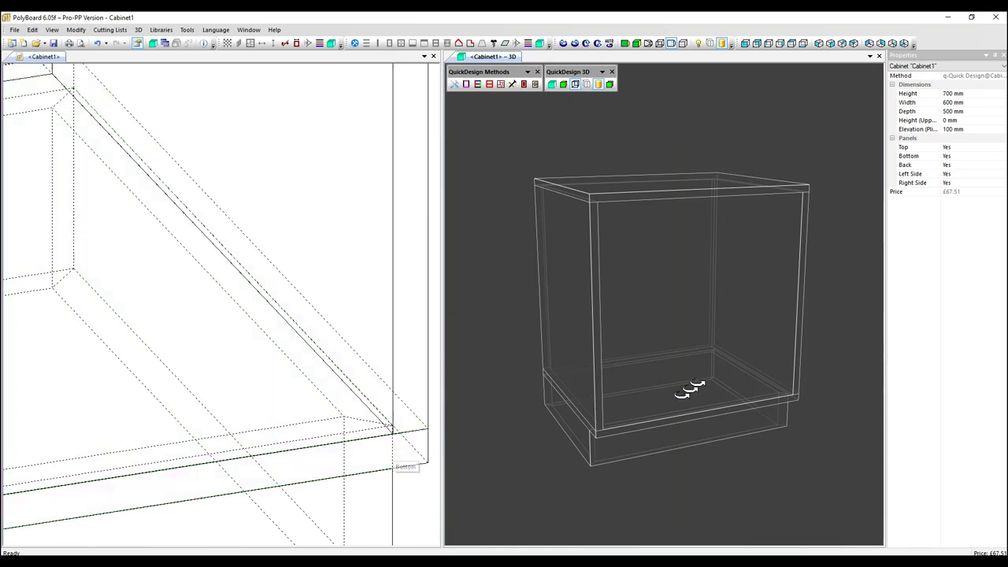
- Close the 3D view and close Cabinet1 without saving
click(884, 59)
click(880, 57)
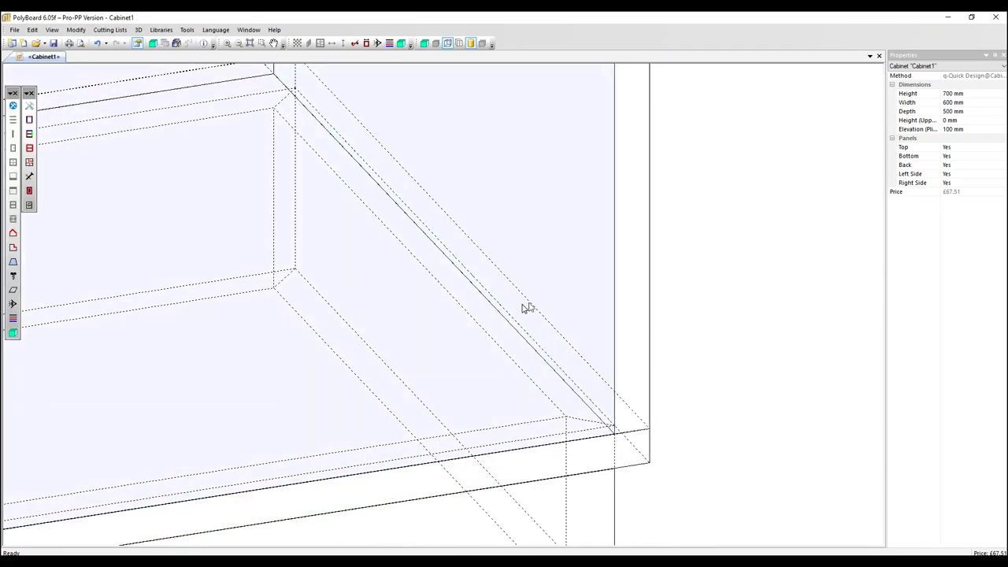
click(880, 57)
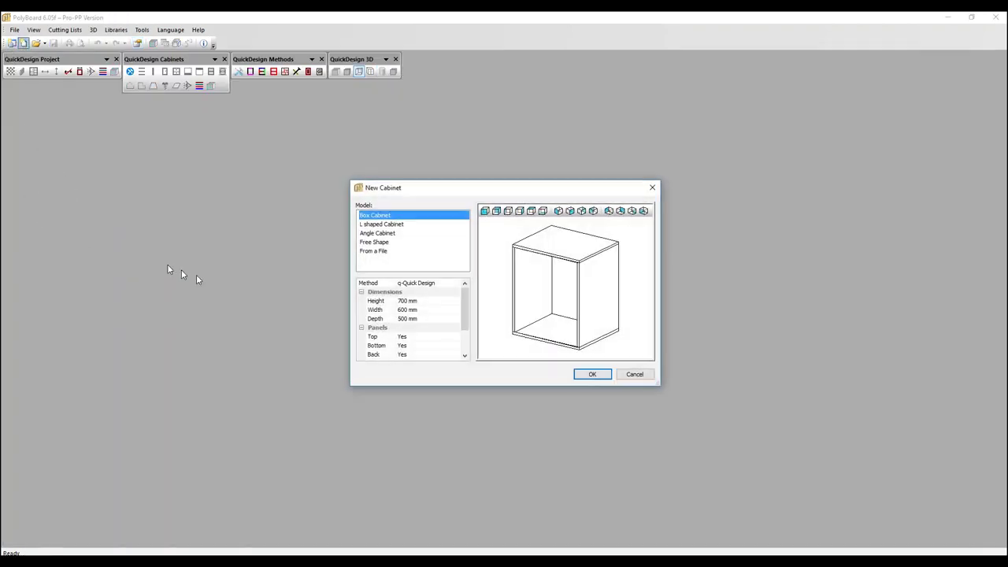
- Create a new box cabinet, Cabinet2, using the q//H000 construction method
click(446, 284)
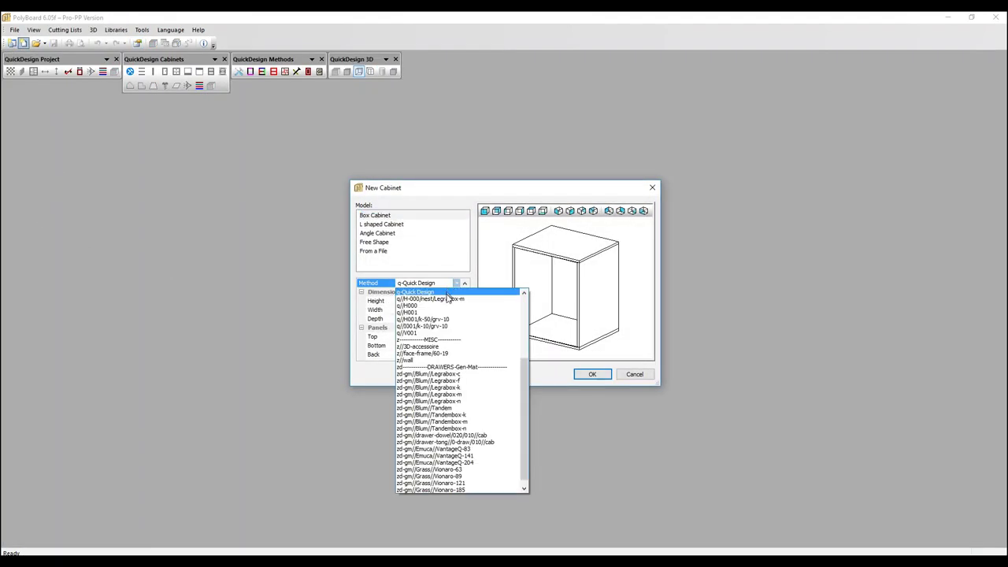
click(419, 312)
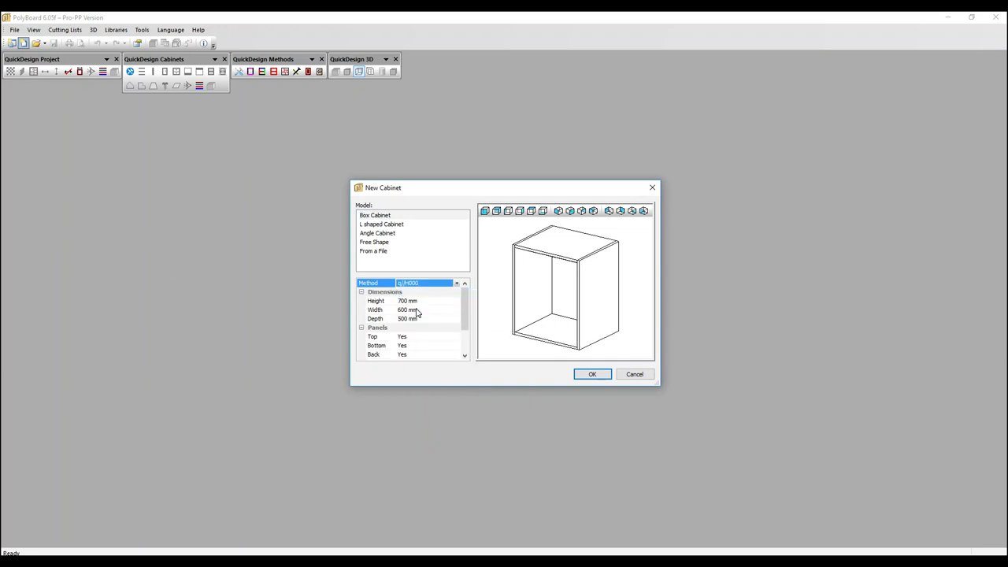
click(590, 375)
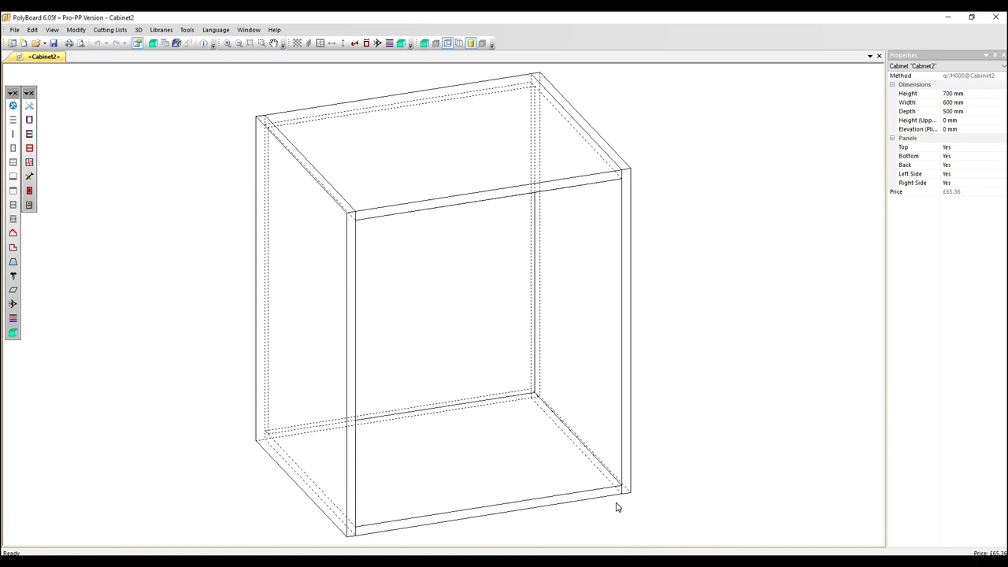
- Set Cabinet2's plinth elevation to 100 mm and add back and frontage plinth panels at 0 mm
click(946, 130)
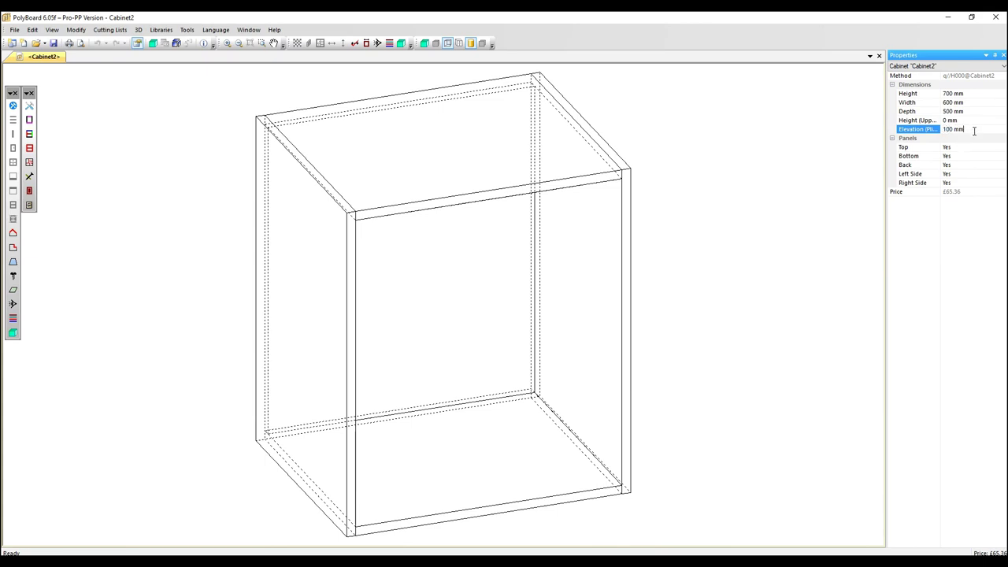
click(590, 527)
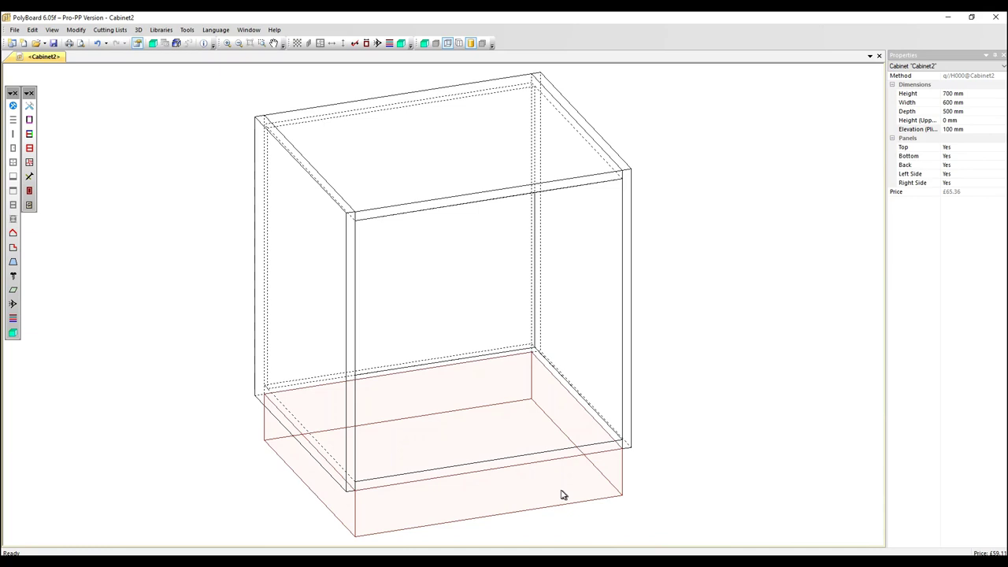
click(557, 493)
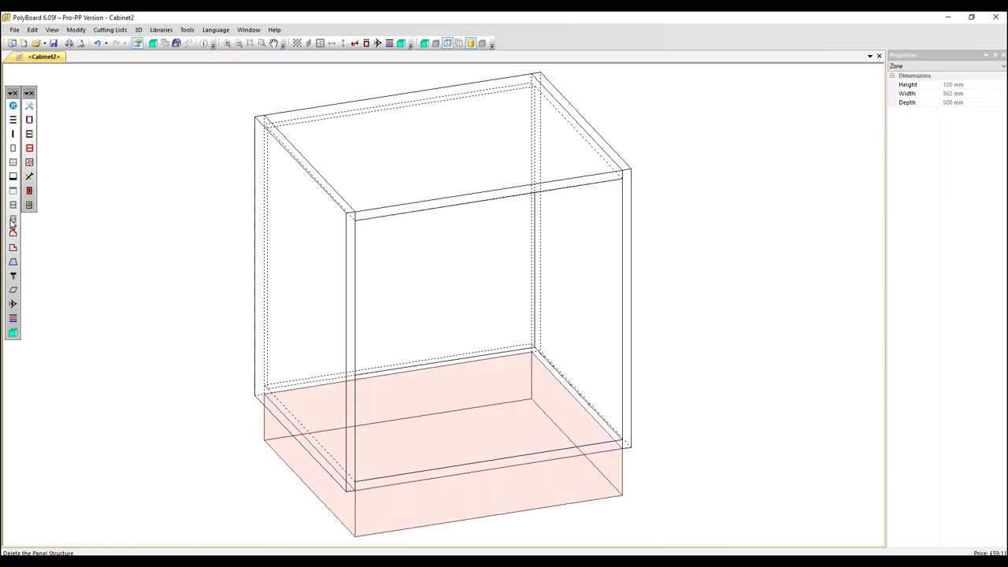
click(13, 178)
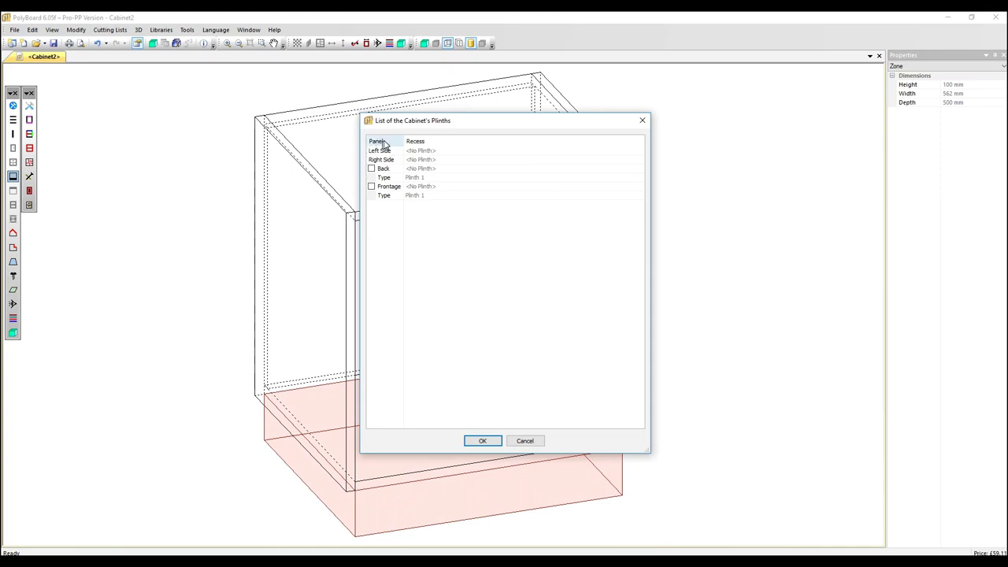
click(372, 169)
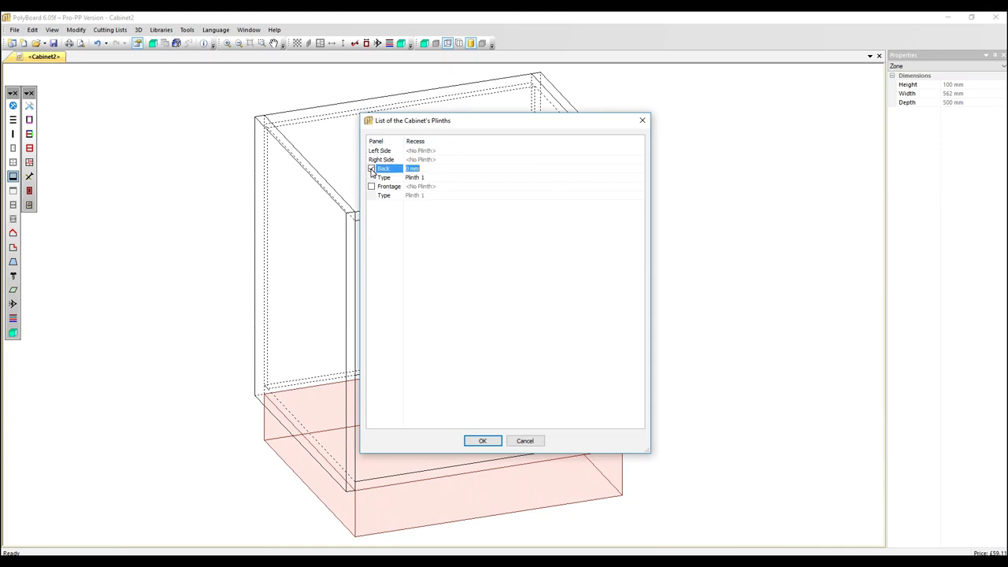
click(372, 186)
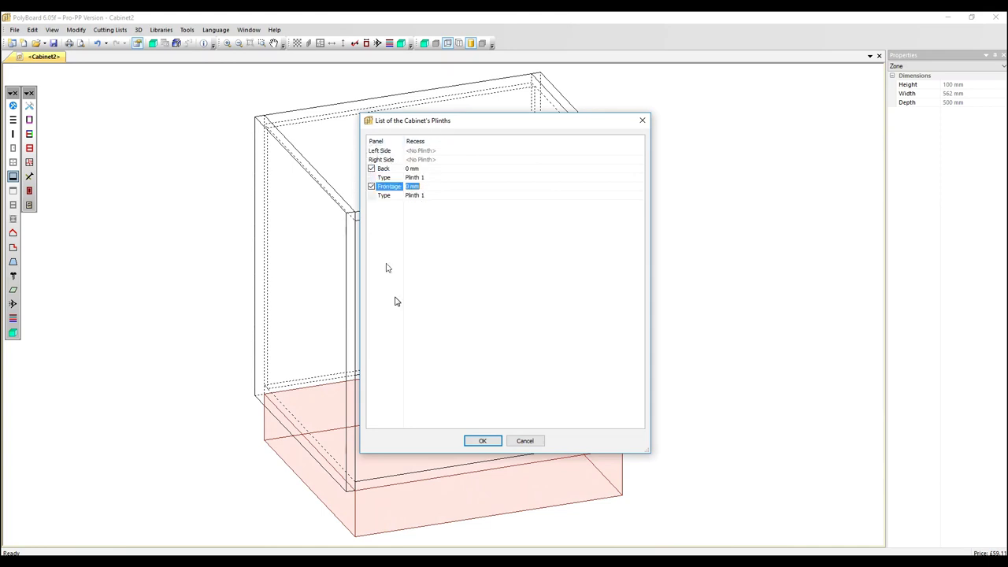
click(483, 442)
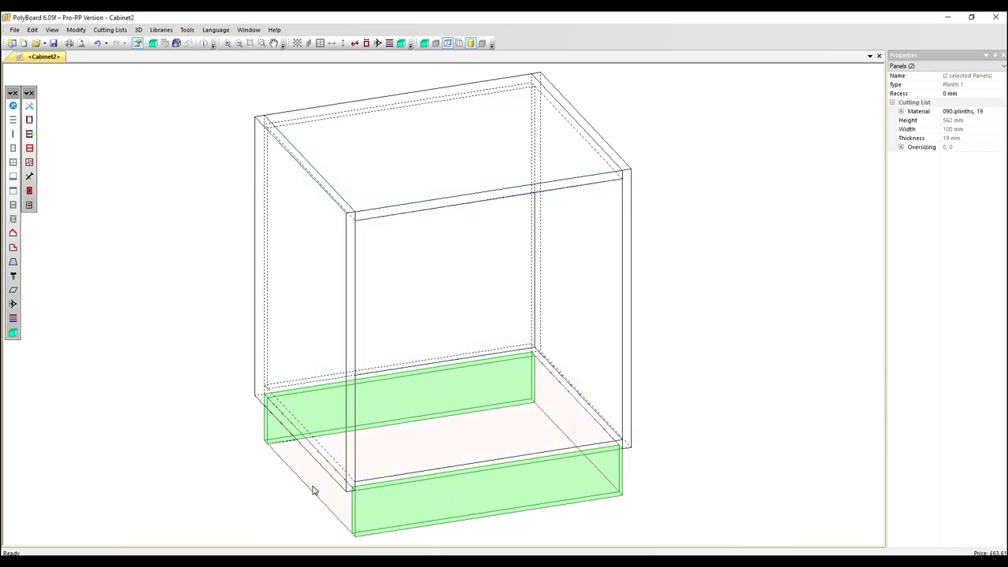
click(312, 490)
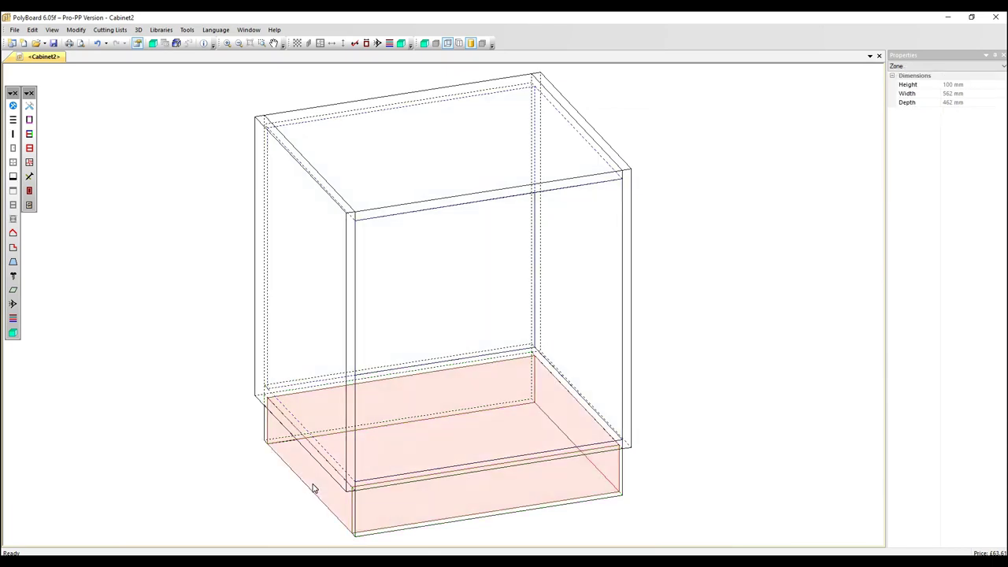
- Add a plinth upright at 0 mm from the left end of the plinth zone
click(12, 135)
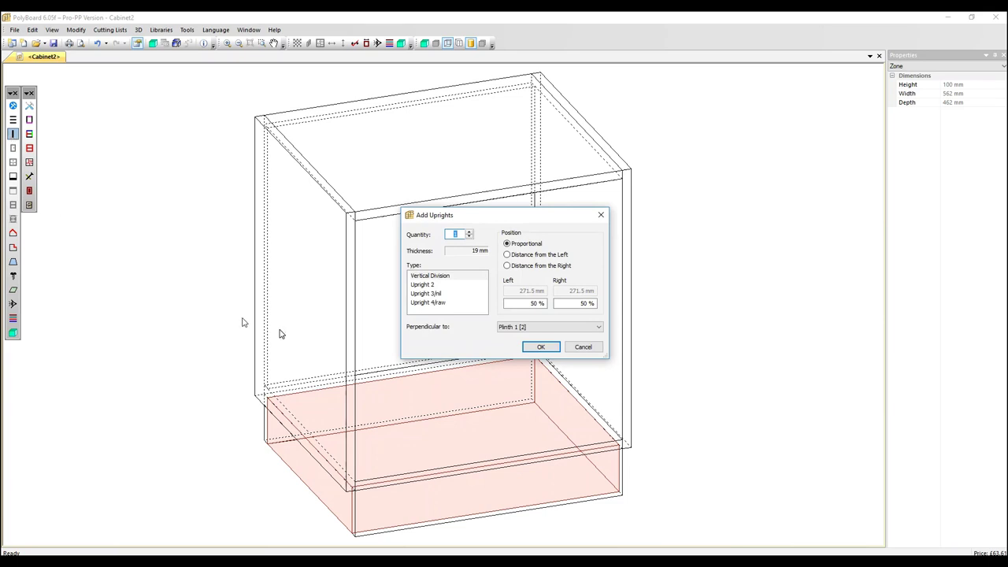
click(508, 256)
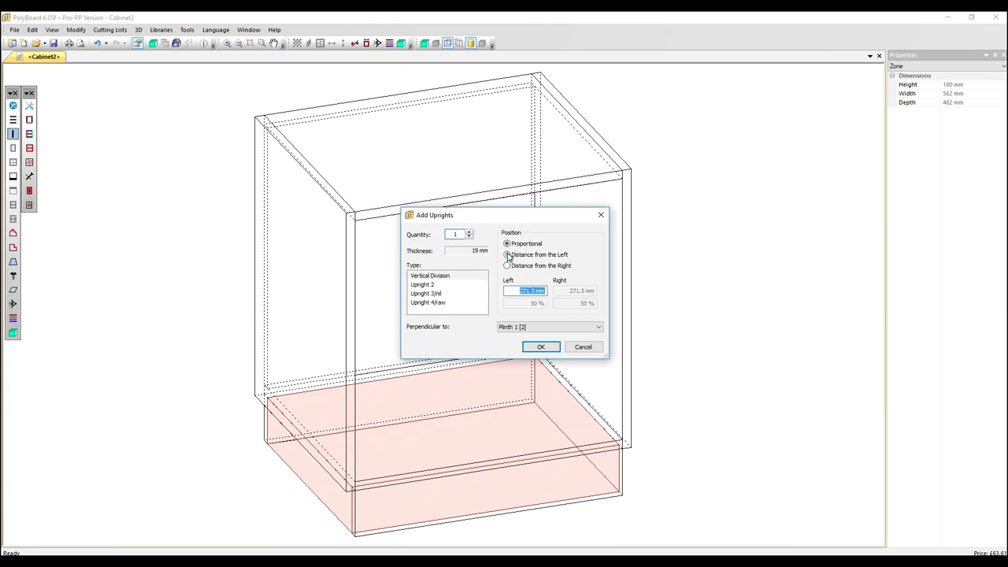
text(0)
click(541, 347)
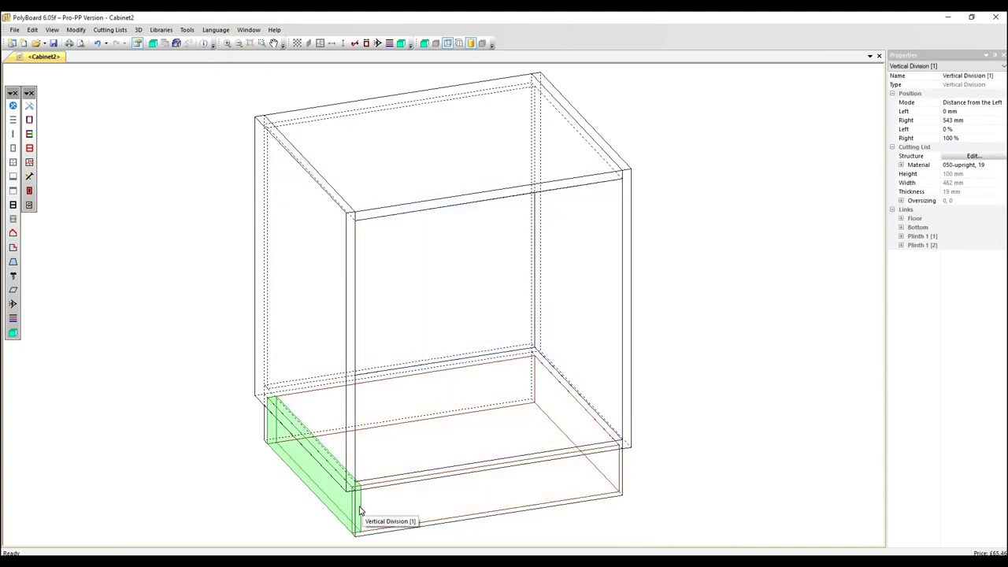
- Add a second plinth upright at 0 mm from the right end
click(446, 510)
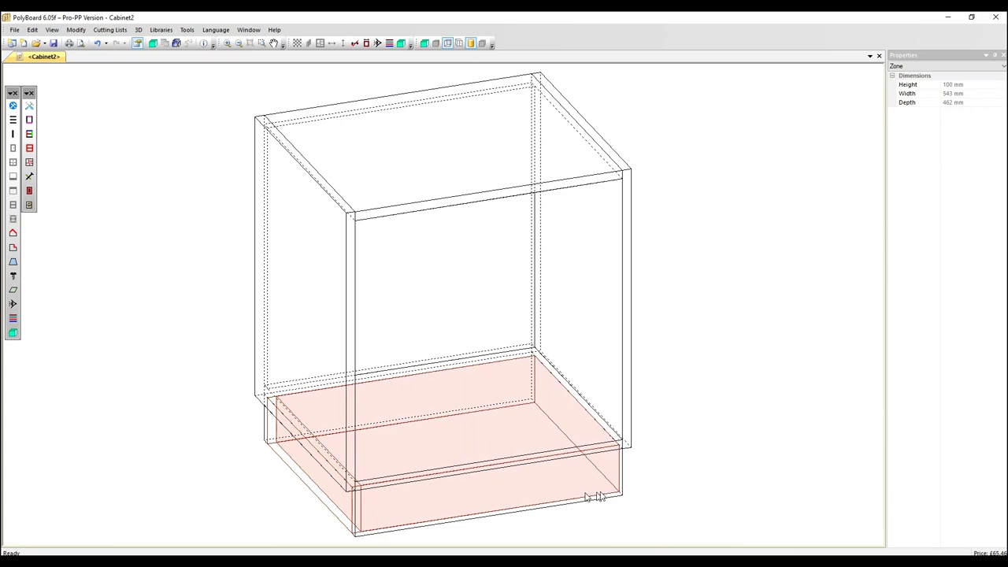
click(13, 134)
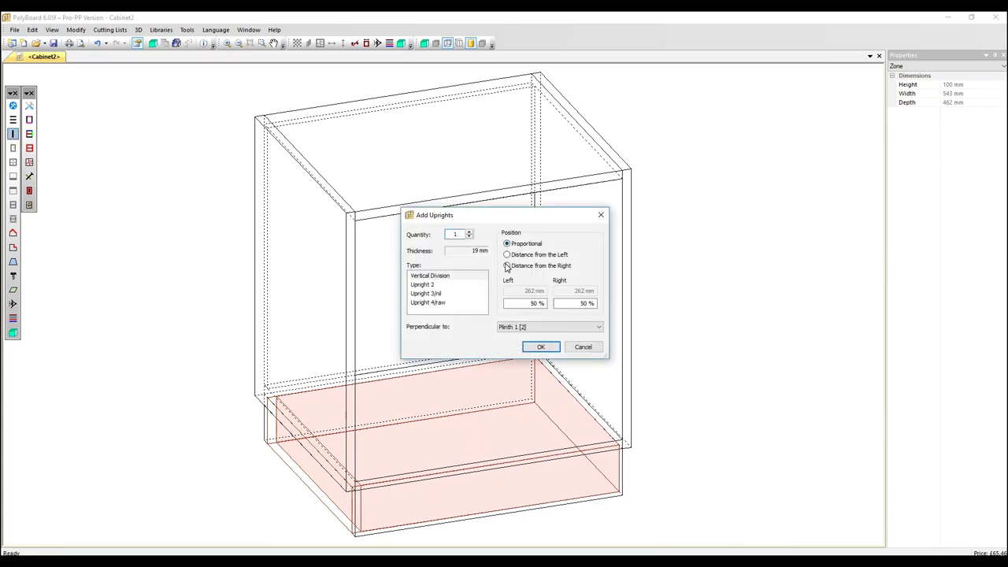
click(508, 266)
text(0)
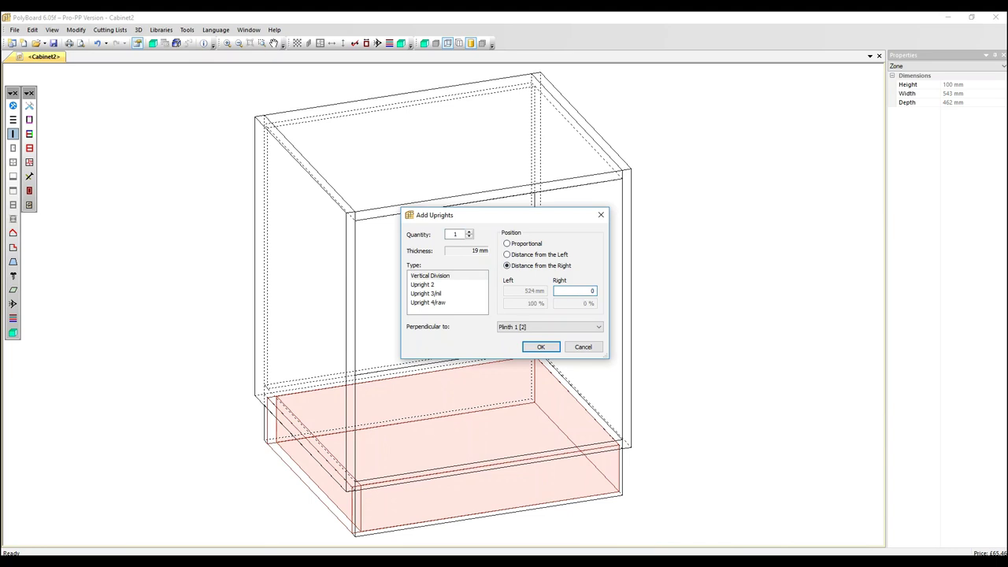
click(541, 347)
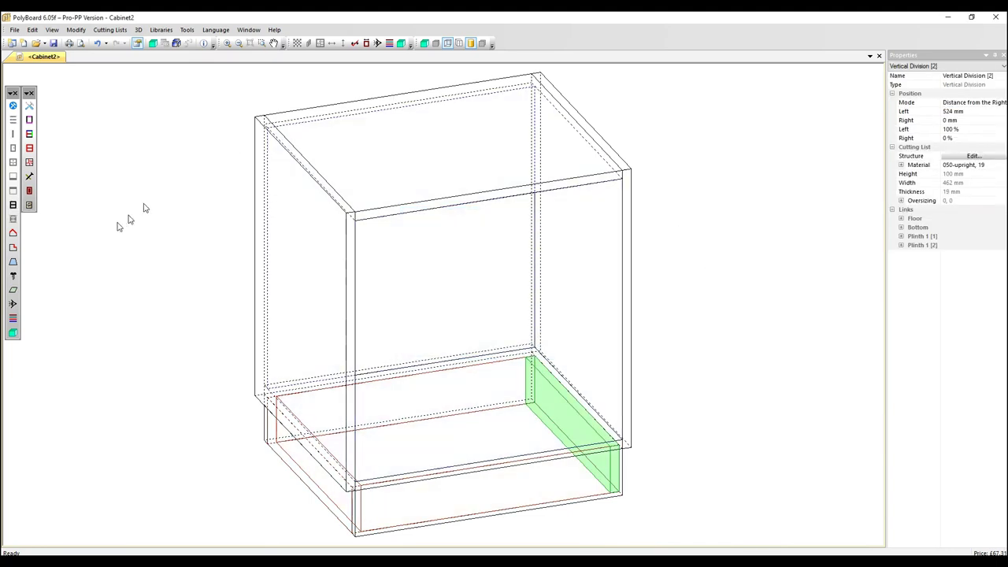
- Open Cabinet2's 3D view in a vertical tab group beside the drawing, orbit it, and render as wireframe
click(12, 332)
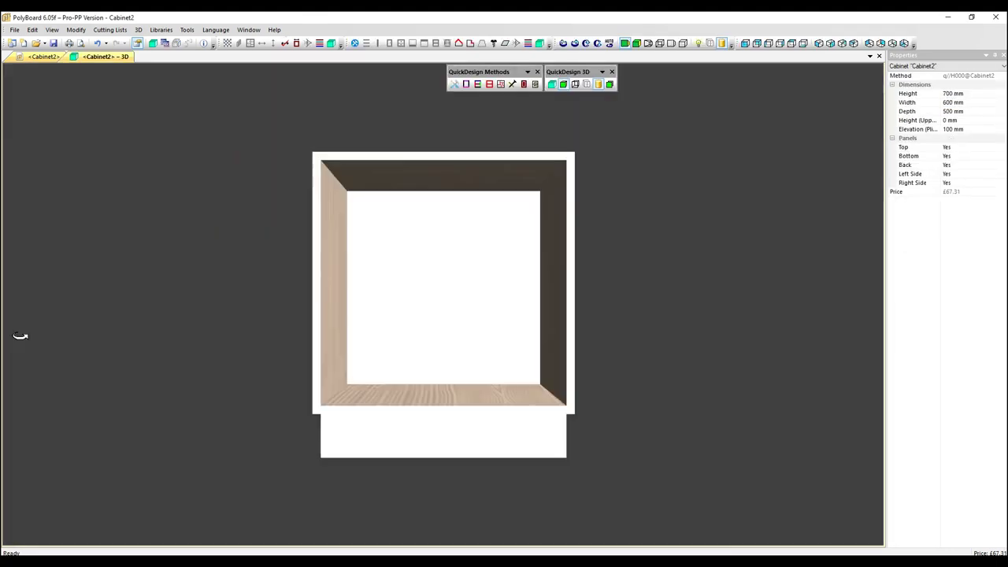
right_click(98, 60)
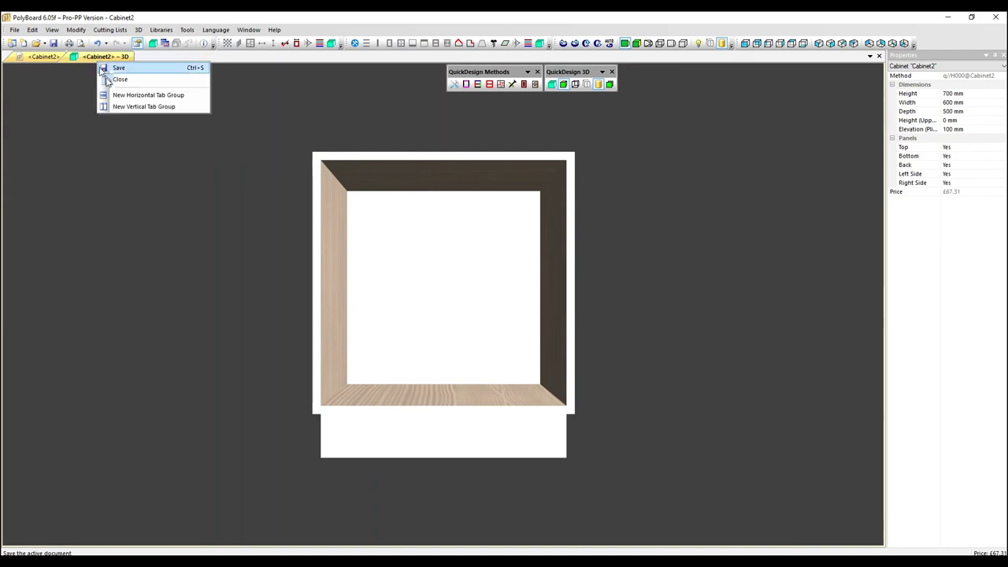
click(150, 106)
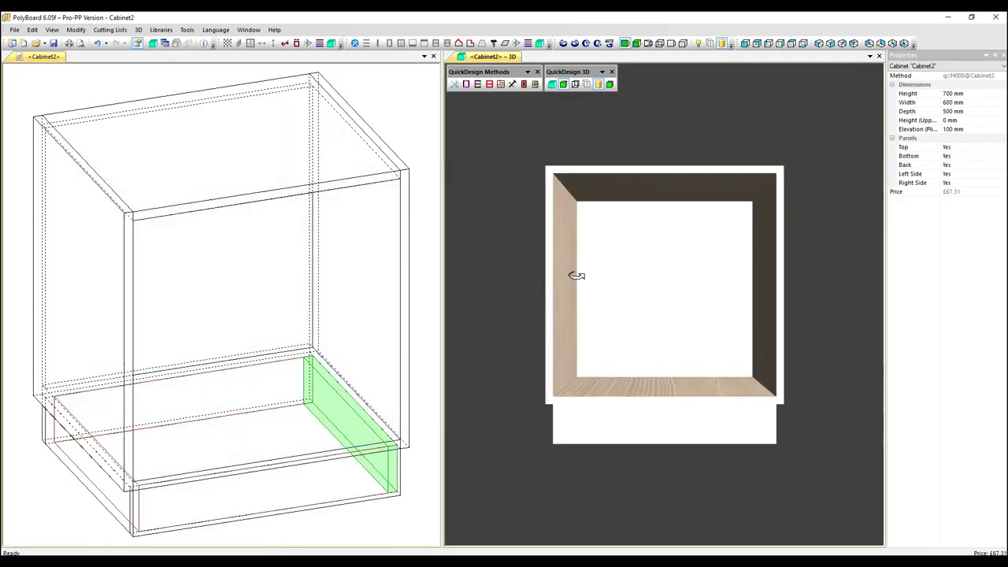
drag(574, 275, 715, 297)
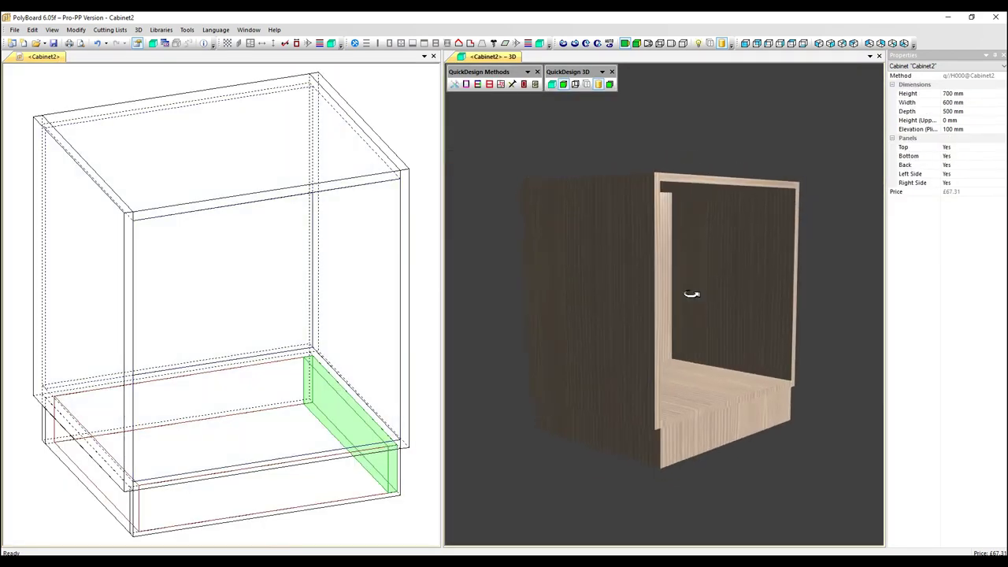
click(575, 84)
drag(646, 382, 598, 408)
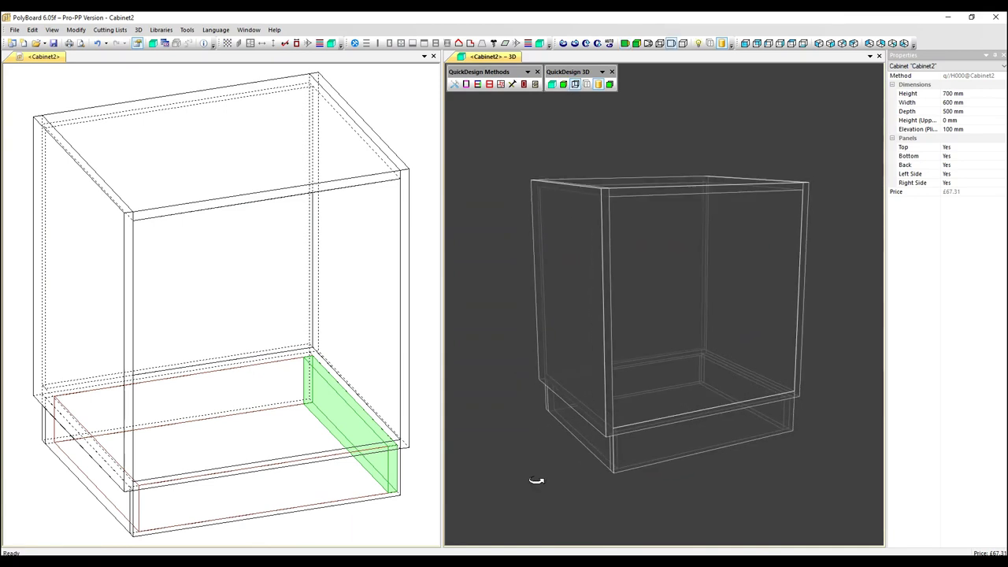